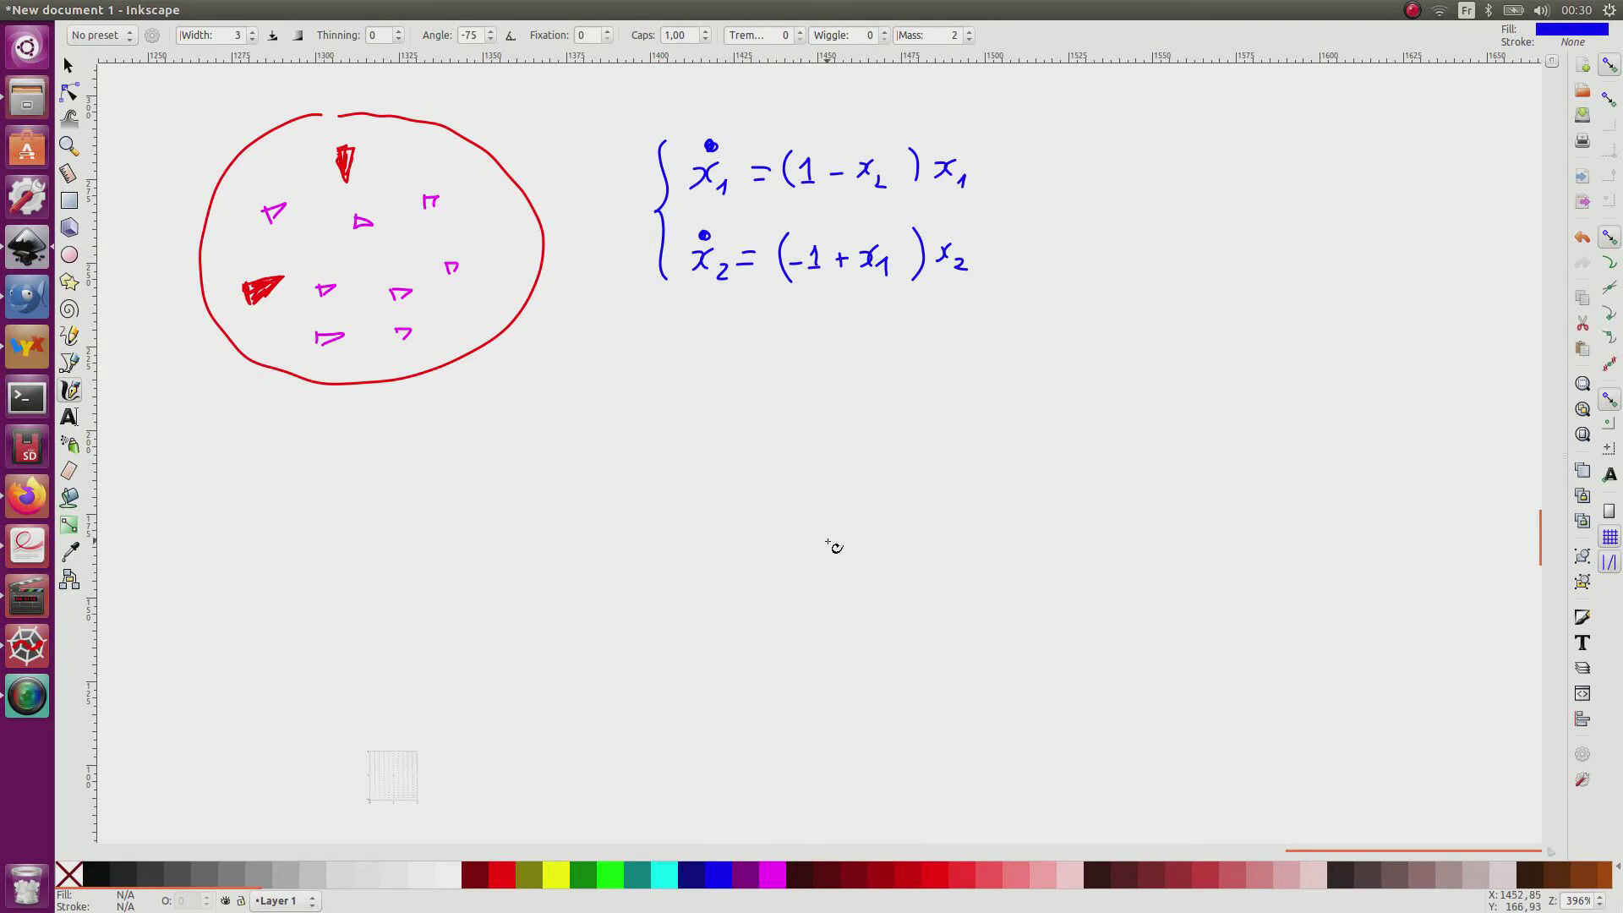
# - Sketch blue axes labelled x1 and x2, with marks along the vertical axis
pyautogui.moveTo(1116, 160)
pyautogui.mouseDown()
pyautogui.moveTo(1123, 388)
pyautogui.moveTo(1119, 194)
pyautogui.mouseUp()
pyautogui.moveTo(1073, 379)
pyautogui.mouseDown()
pyautogui.moveTo(1351, 373)
pyautogui.moveTo(1340, 384)
pyautogui.mouseUp()
pyautogui.moveTo(1359, 369)
pyautogui.mouseDown()
pyautogui.moveTo(1355, 390)
pyautogui.moveTo(1373, 361)
pyautogui.mouseUp()
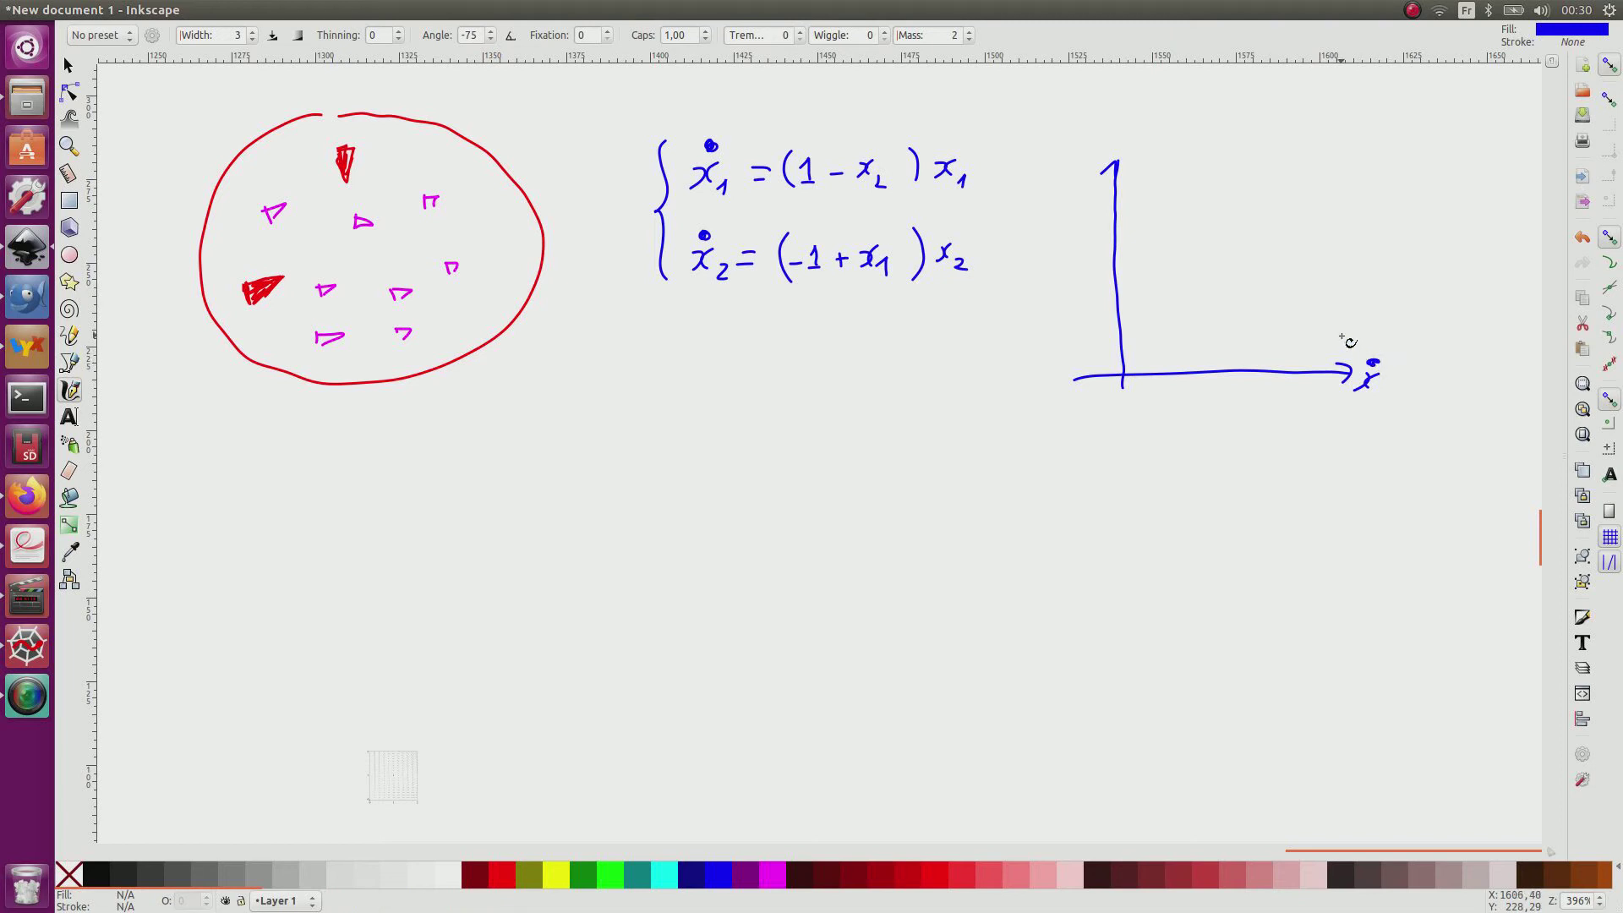
pyautogui.hotkey('ctrl', 'z')
pyautogui.moveTo(1384, 394); pyautogui.dragTo(1385, 405)
pyautogui.moveTo(1127, 157); pyautogui.dragTo(1180, 209)
pyautogui.moveTo(1177, 194)
pyautogui.mouseDown()
pyautogui.moveTo(1161, 211)
pyautogui.moveTo(1174, 288)
pyautogui.mouseUp()
pyautogui.moveTo(1173, 277); pyautogui.dragTo(1169, 348)
# - In red, box both equations' right-hand sides and draw two arrows from the axis marks
pyautogui.click(511, 873)
pyautogui.moveTo(788, 137)
pyautogui.mouseDown()
pyautogui.moveTo(774, 303)
pyautogui.moveTo(961, 294)
pyautogui.moveTo(980, 173)
pyautogui.moveTo(967, 136)
pyautogui.moveTo(820, 136)
pyautogui.mouseUp()
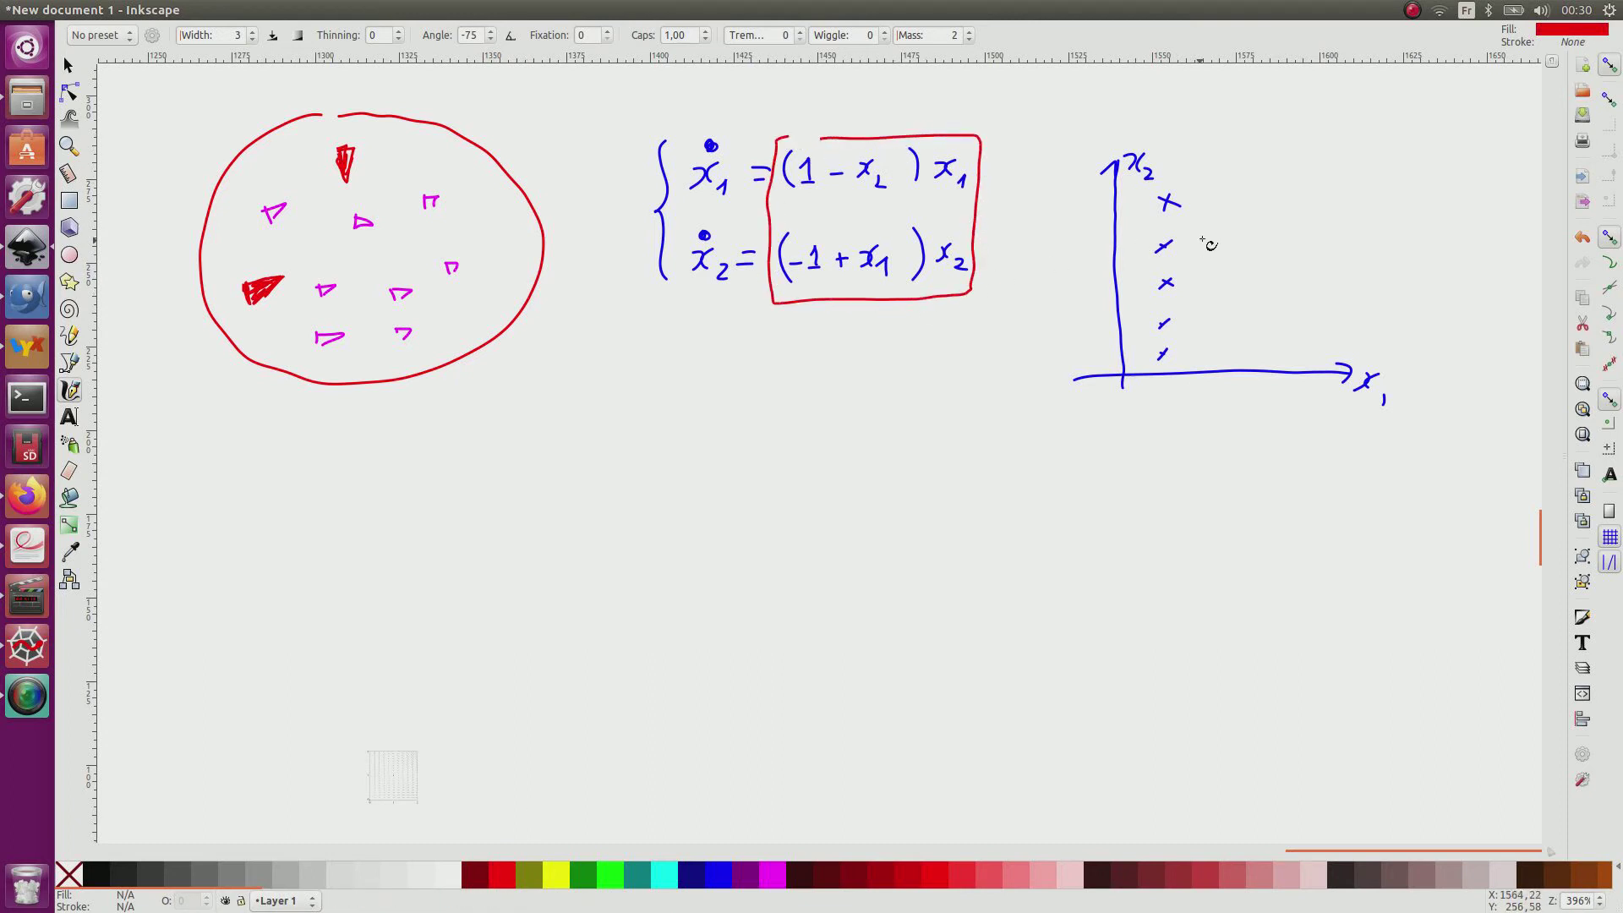
pyautogui.moveTo(1174, 245); pyautogui.dragTo(1216, 227)
pyautogui.moveTo(1170, 284)
pyautogui.mouseDown()
pyautogui.moveTo(1206, 292)
pyautogui.moveTo(1185, 329)
pyautogui.moveTo(1203, 332)
pyautogui.mouseUp()
# - Place the vector-field plot image below the sketch and scale it up
pyautogui.click(68, 65)
pyautogui.moveTo(413, 778); pyautogui.dragTo(762, 407)
pyautogui.scroll(-2, 762, 406)
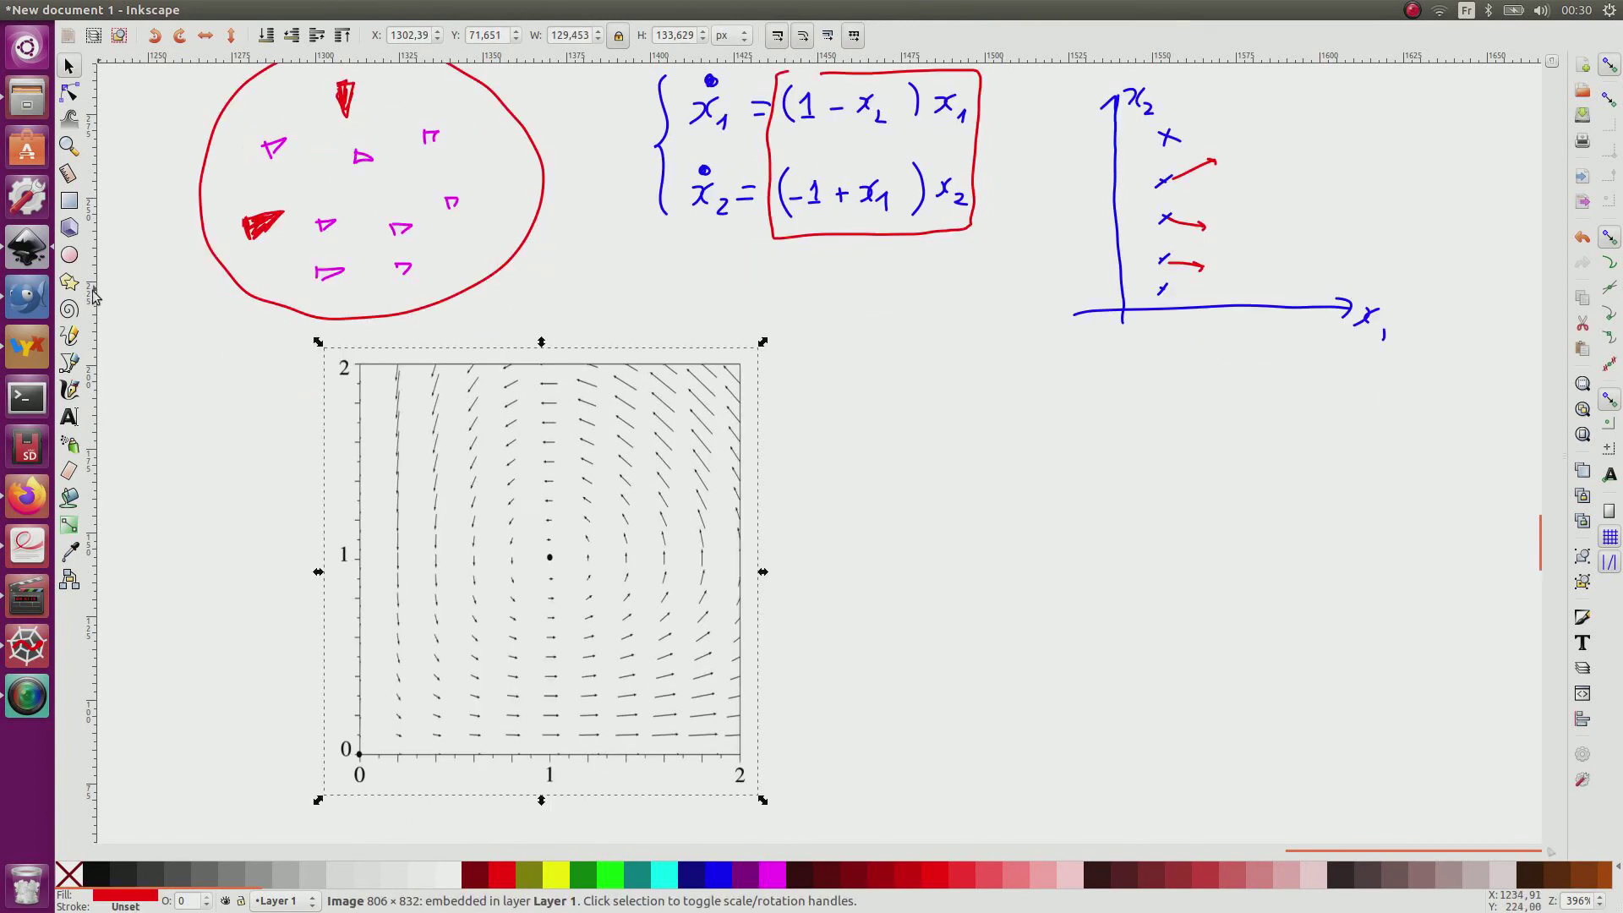
# - Draw red arrowheads on the plot's axes with predator and prey labels
pyautogui.press('c')
pyautogui.moveTo(353, 378); pyautogui.dragTo(366, 378)
pyautogui.moveTo(246, 389)
pyautogui.mouseDown()
pyautogui.moveTo(325, 342)
pyautogui.moveTo(323, 362)
pyautogui.moveTo(366, 380)
pyautogui.mouseUp()
pyautogui.moveTo(720, 748)
pyautogui.mouseDown()
pyautogui.moveTo(734, 757)
pyautogui.moveTo(721, 768)
pyautogui.moveTo(806, 751)
pyautogui.moveTo(805, 766)
pyautogui.mouseUp()
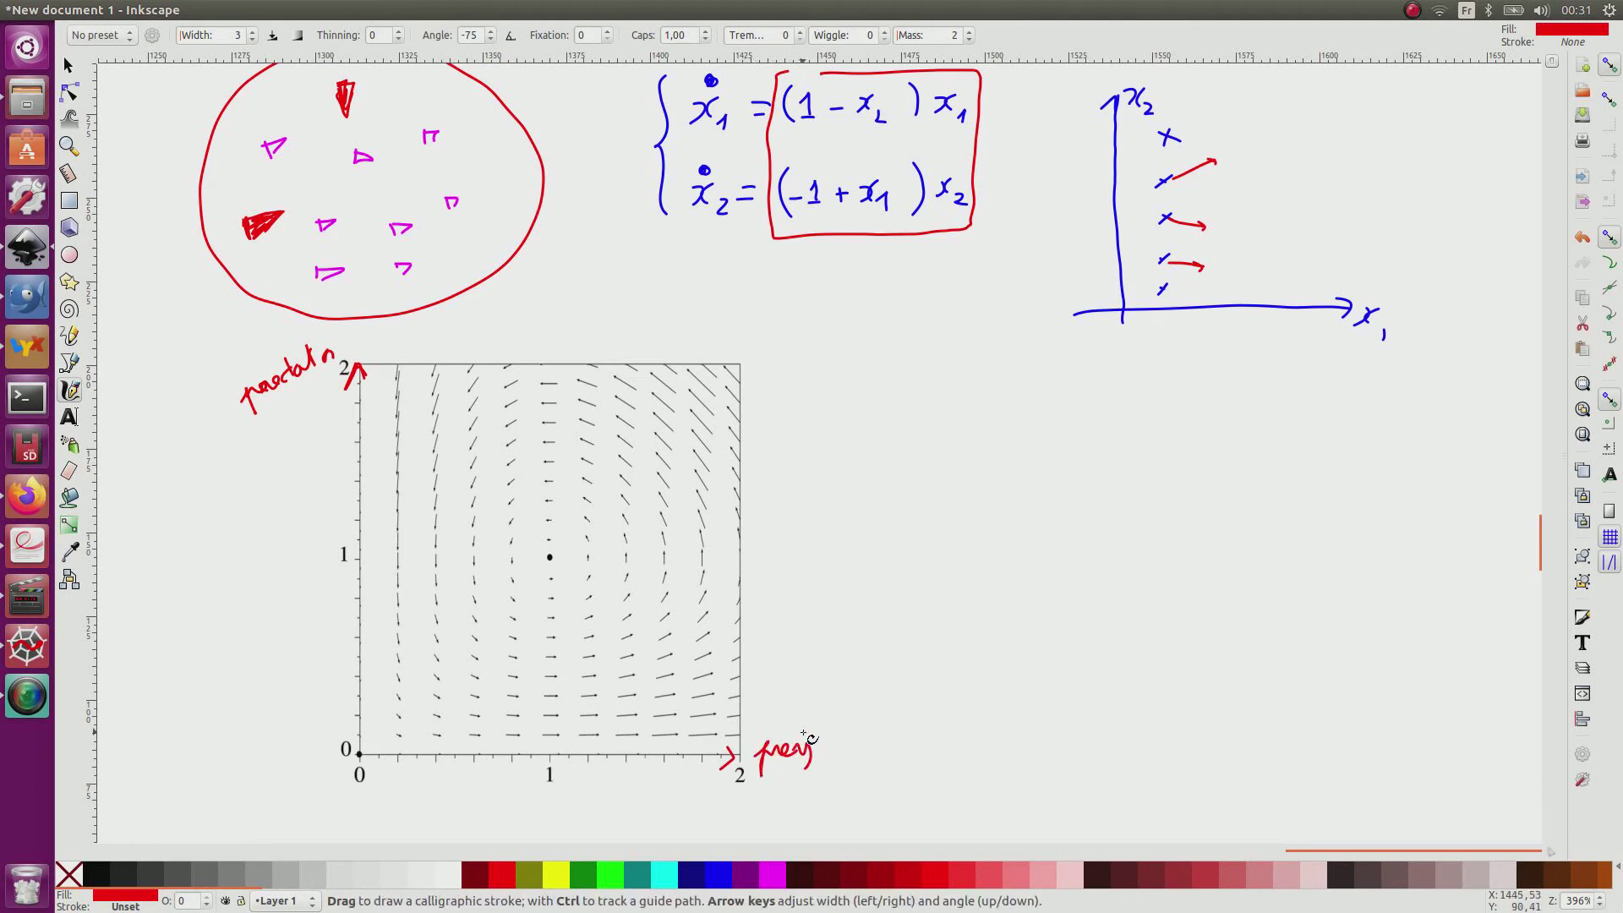
# - In blue, handwrite ẋ = f(x) led by a hooked arrow below the boxed equations
pyautogui.click(718, 873)
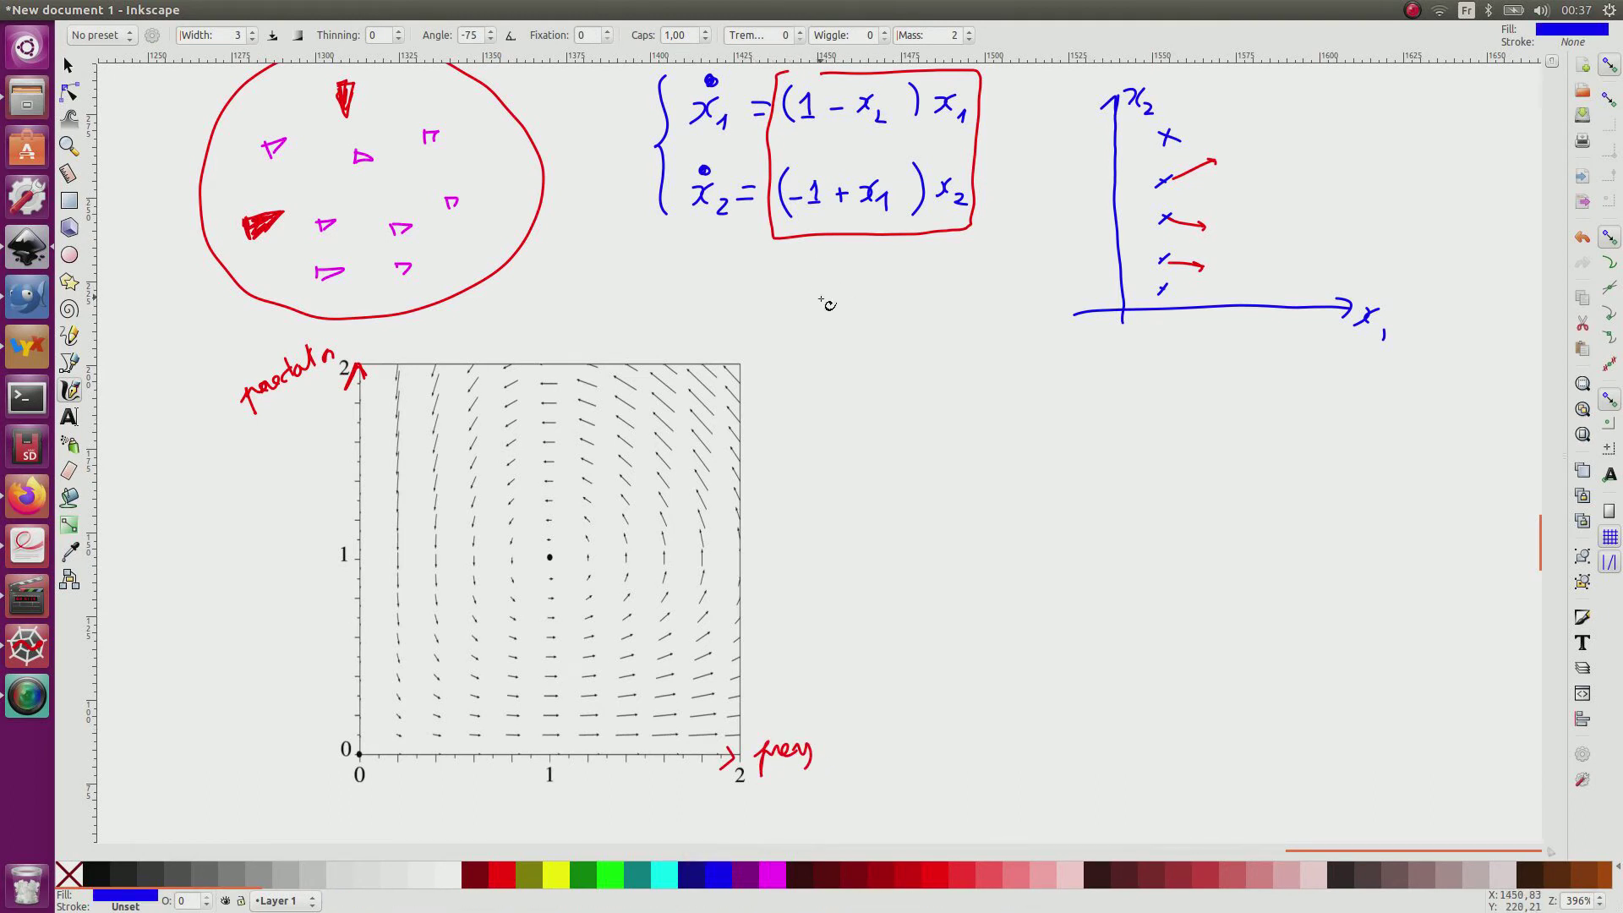
pyautogui.moveTo(795, 289)
pyautogui.mouseDown()
pyautogui.moveTo(831, 336)
pyautogui.moveTo(839, 306)
pyautogui.moveTo(876, 328)
pyautogui.mouseUp()
pyautogui.moveTo(899, 302)
pyautogui.mouseDown()
pyautogui.moveTo(892, 349)
pyautogui.moveTo(907, 341)
pyautogui.mouseUp()
pyautogui.moveTo(916, 320); pyautogui.dragTo(917, 338)
pyautogui.moveTo(933, 306); pyautogui.dragTo(938, 342)
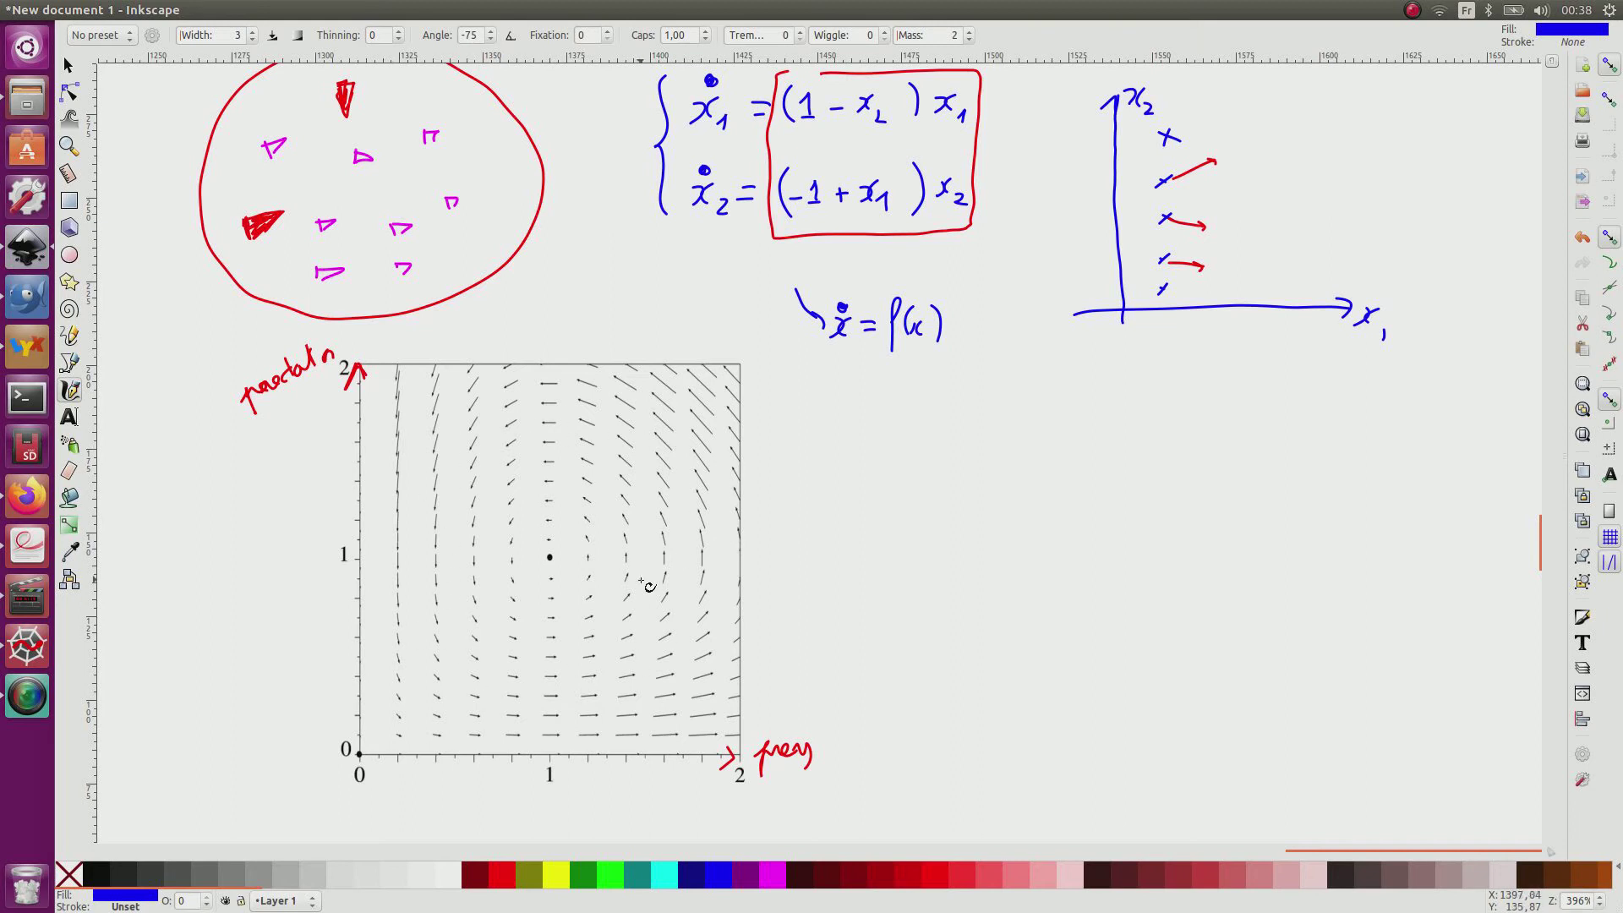
# - Draw a red closed orbit with an arrowhead around the plot's centre, plus a magenta dot on its right
pyautogui.click(502, 874)
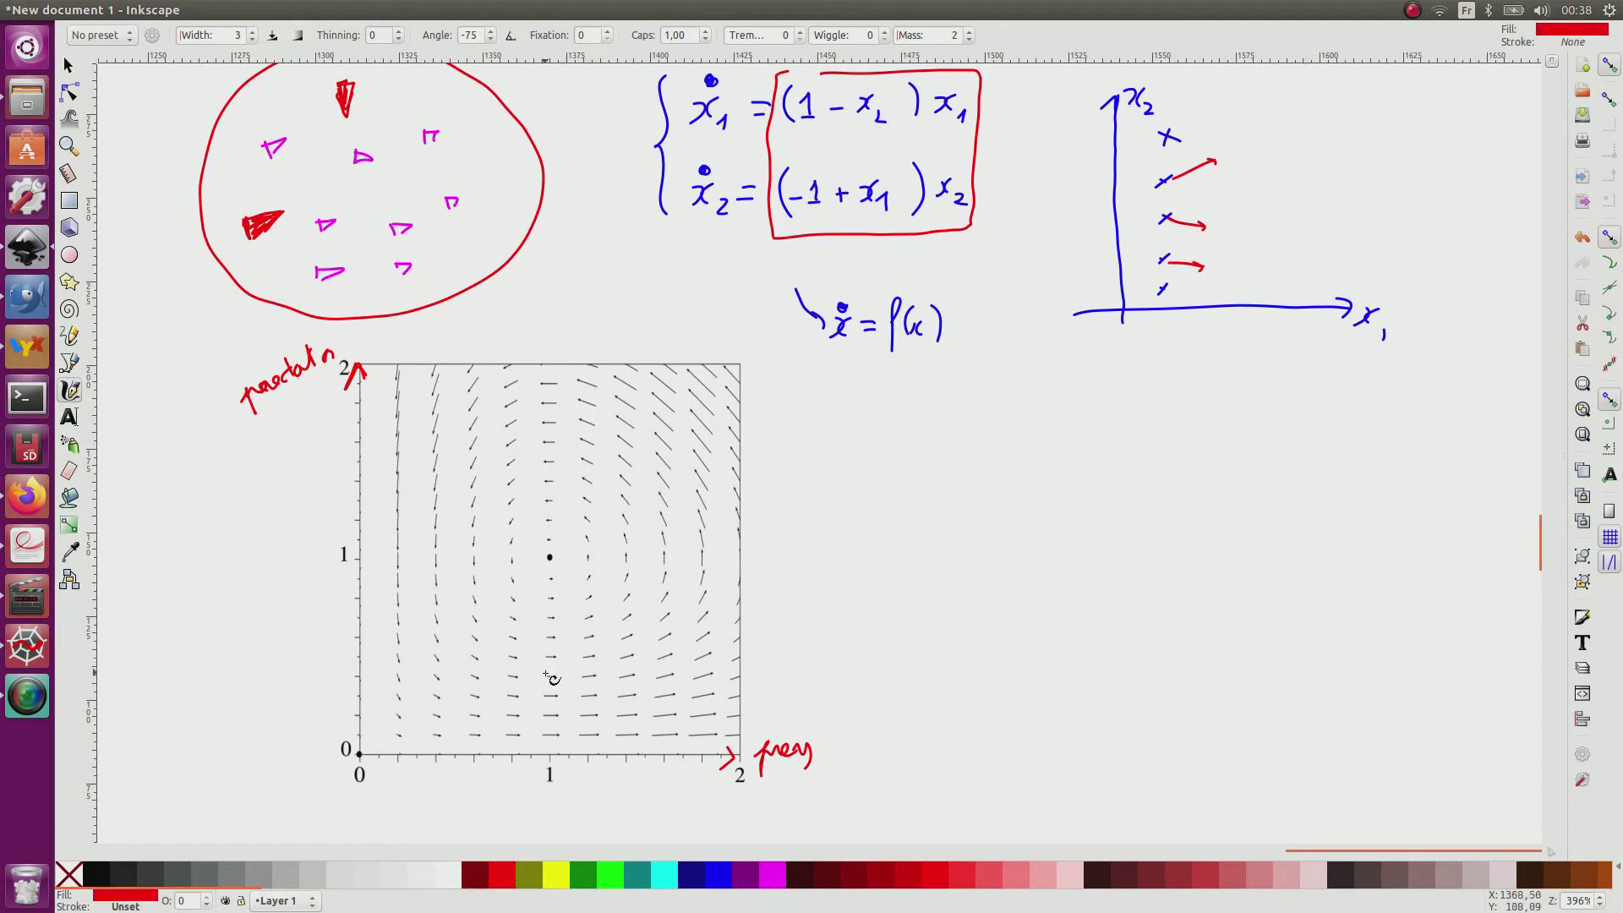
pyautogui.moveTo(546, 674)
pyautogui.mouseDown()
pyautogui.moveTo(626, 667)
pyautogui.moveTo(668, 643)
pyautogui.moveTo(704, 584)
pyautogui.moveTo(681, 488)
pyautogui.moveTo(639, 440)
pyautogui.moveTo(540, 407)
pyautogui.moveTo(453, 470)
pyautogui.moveTo(430, 552)
pyautogui.moveTo(464, 627)
pyautogui.moveTo(495, 659)
pyautogui.moveTo(546, 672)
pyautogui.mouseUp()
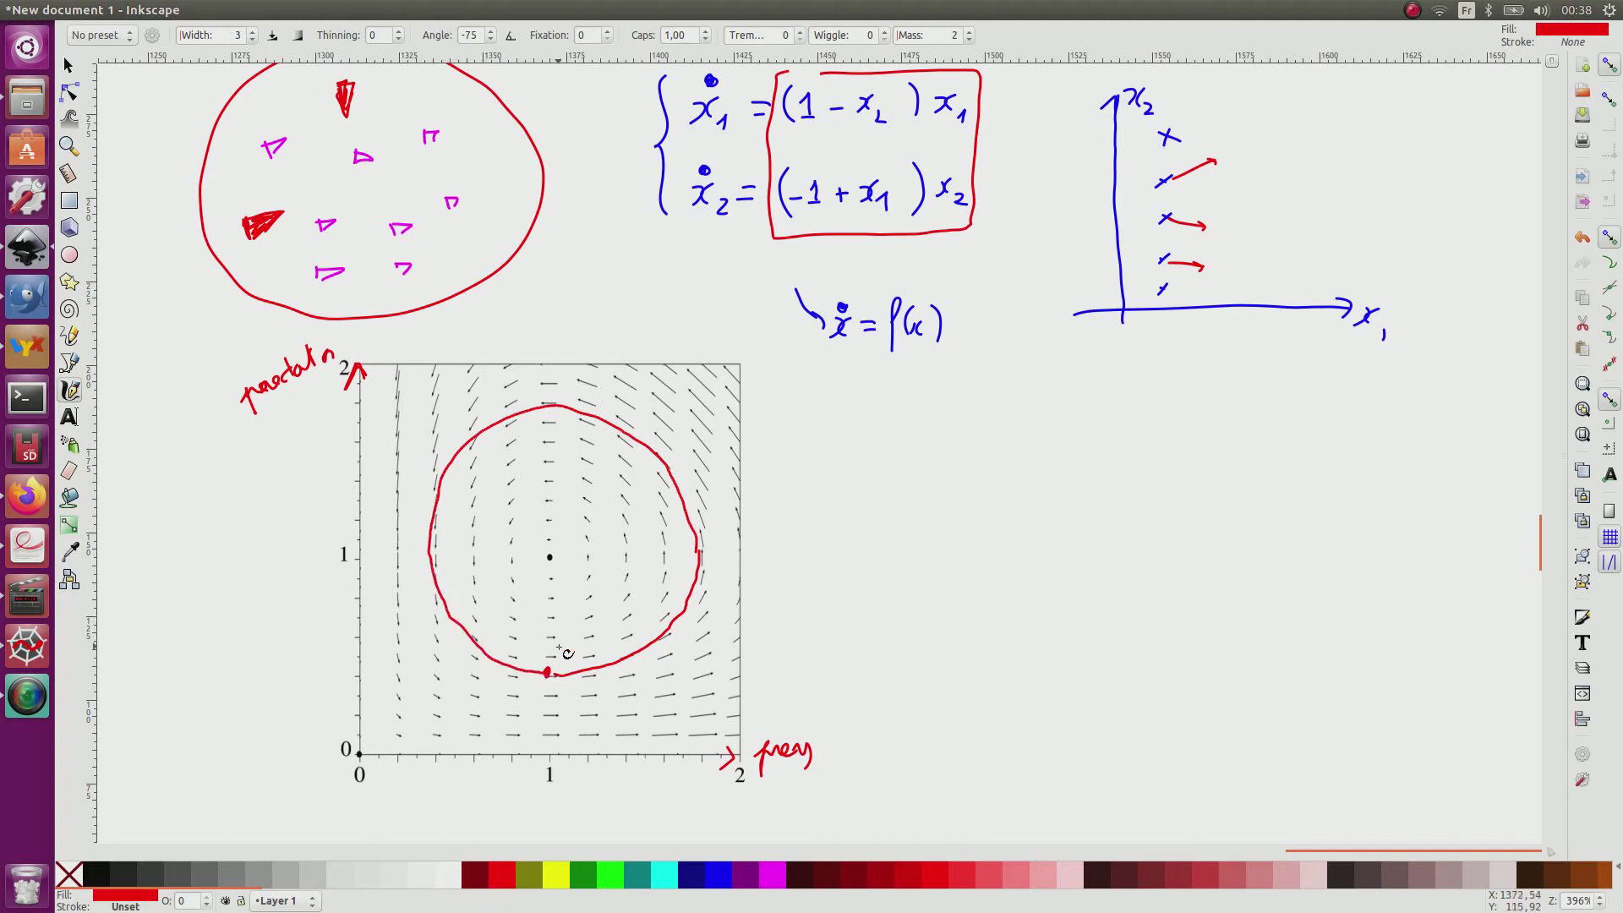
pyautogui.moveTo(635, 640); pyautogui.dragTo(631, 660)
pyautogui.click(772, 870)
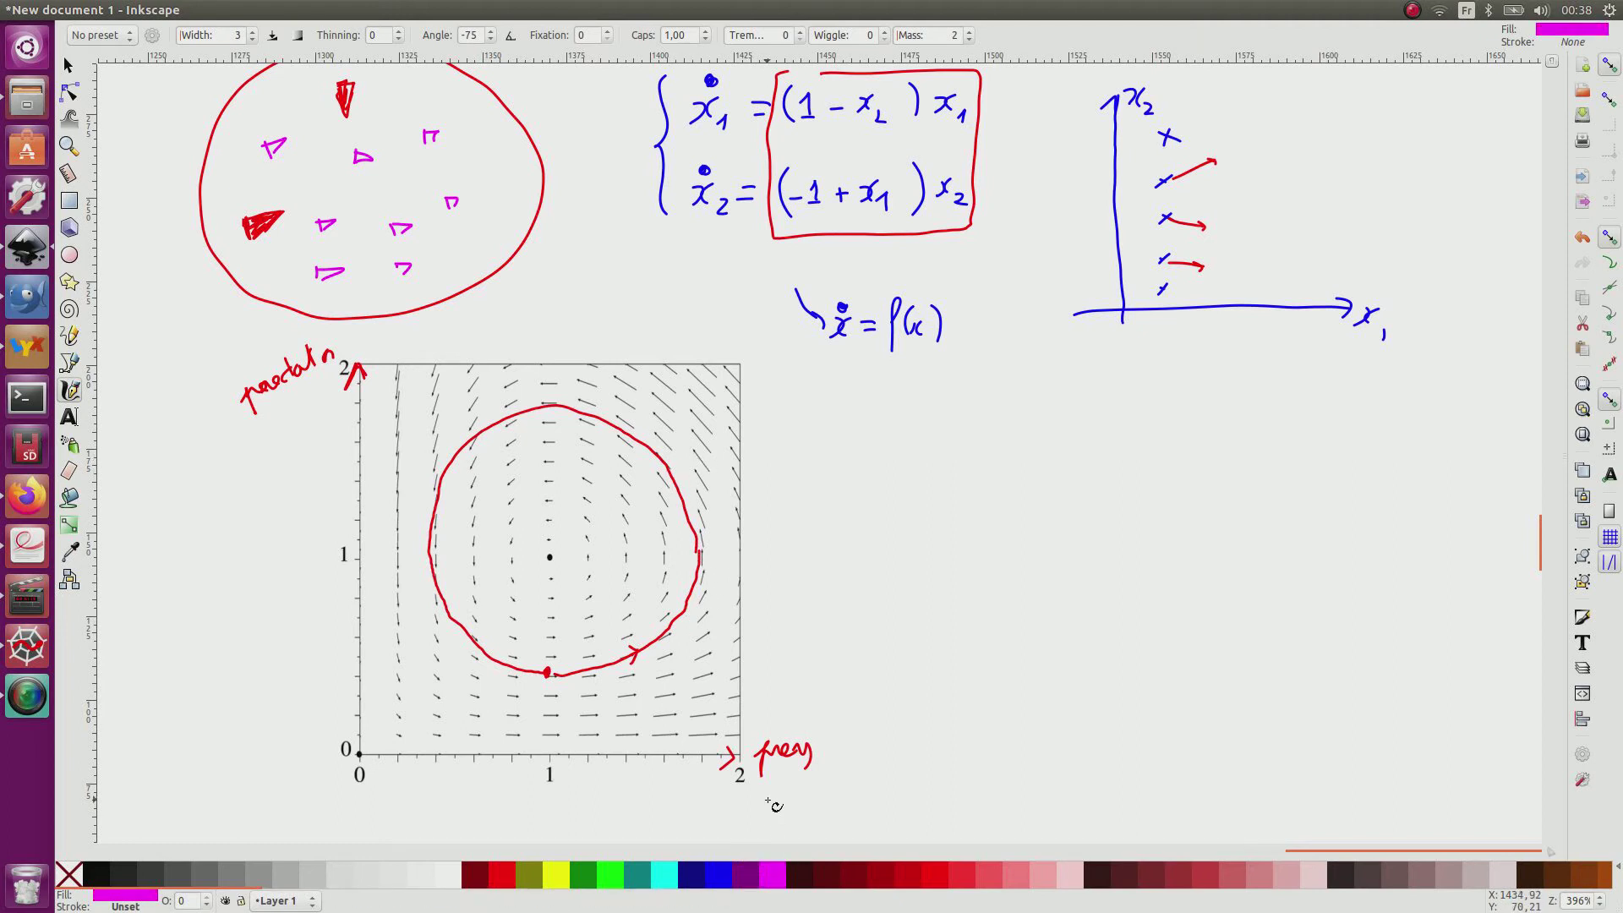
pyautogui.moveTo(700, 555); pyautogui.dragTo(696, 554)
# - Draw a magenta upward tangent arrow on the right and a dot with arrow at upper right
pyautogui.moveTo(698, 524)
pyautogui.mouseDown()
pyautogui.moveTo(698, 509)
pyautogui.moveTo(699, 545)
pyautogui.moveTo(704, 512)
pyautogui.mouseUp()
pyautogui.moveTo(700, 500); pyautogui.dragTo(703, 512)
pyautogui.moveTo(661, 454); pyautogui.dragTo(656, 453)
pyautogui.moveTo(661, 453)
pyautogui.mouseDown()
pyautogui.moveTo(622, 415)
pyautogui.moveTo(639, 414)
pyautogui.mouseUp()
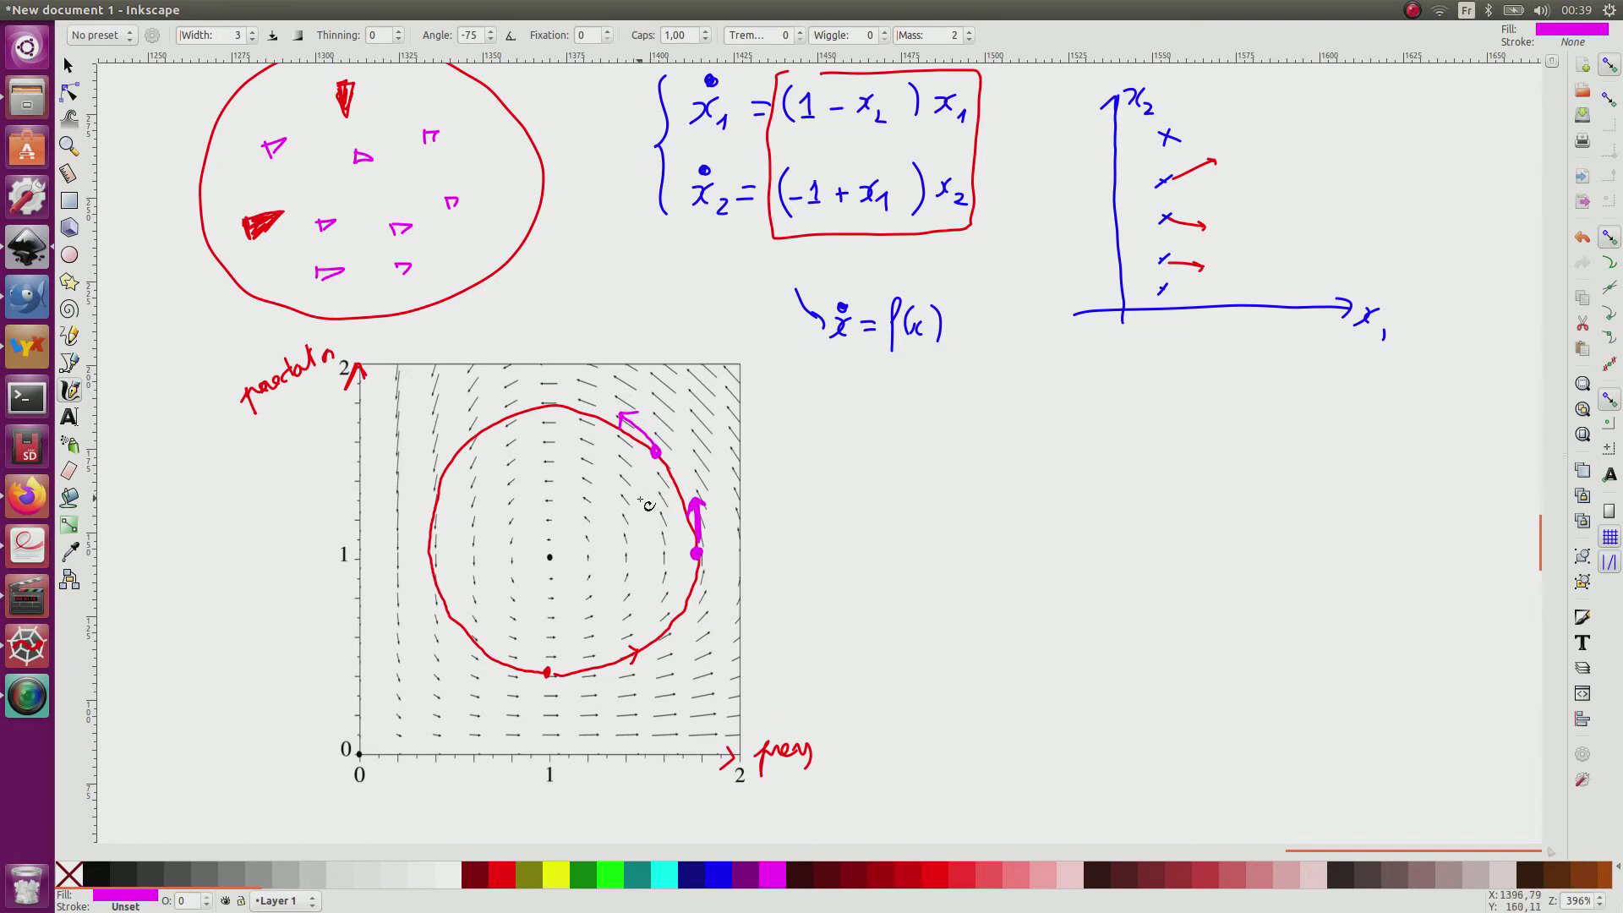
pyautogui.moveTo(655, 451)
pyautogui.mouseDown()
pyautogui.moveTo(623, 417)
pyautogui.moveTo(552, 402)
pyautogui.mouseUp()
# - Touch up the prey label and add magenta dots at the orbit's top and upper left
pyautogui.moveTo(809, 749); pyautogui.dragTo(810, 758)
pyautogui.moveTo(552, 403); pyautogui.dragTo(559, 408)
pyautogui.moveTo(464, 448); pyautogui.dragTo(459, 443)
pyautogui.moveTo(457, 447)
pyautogui.mouseDown()
pyautogui.moveTo(436, 464)
pyautogui.moveTo(445, 476)
pyautogui.mouseUp()
# - Add magenta arrows on the orbit's left and lower left, then a larger magenta orbit around it
pyautogui.moveTo(428, 546); pyautogui.dragTo(424, 598)
pyautogui.moveTo(419, 609); pyautogui.dragTo(425, 594)
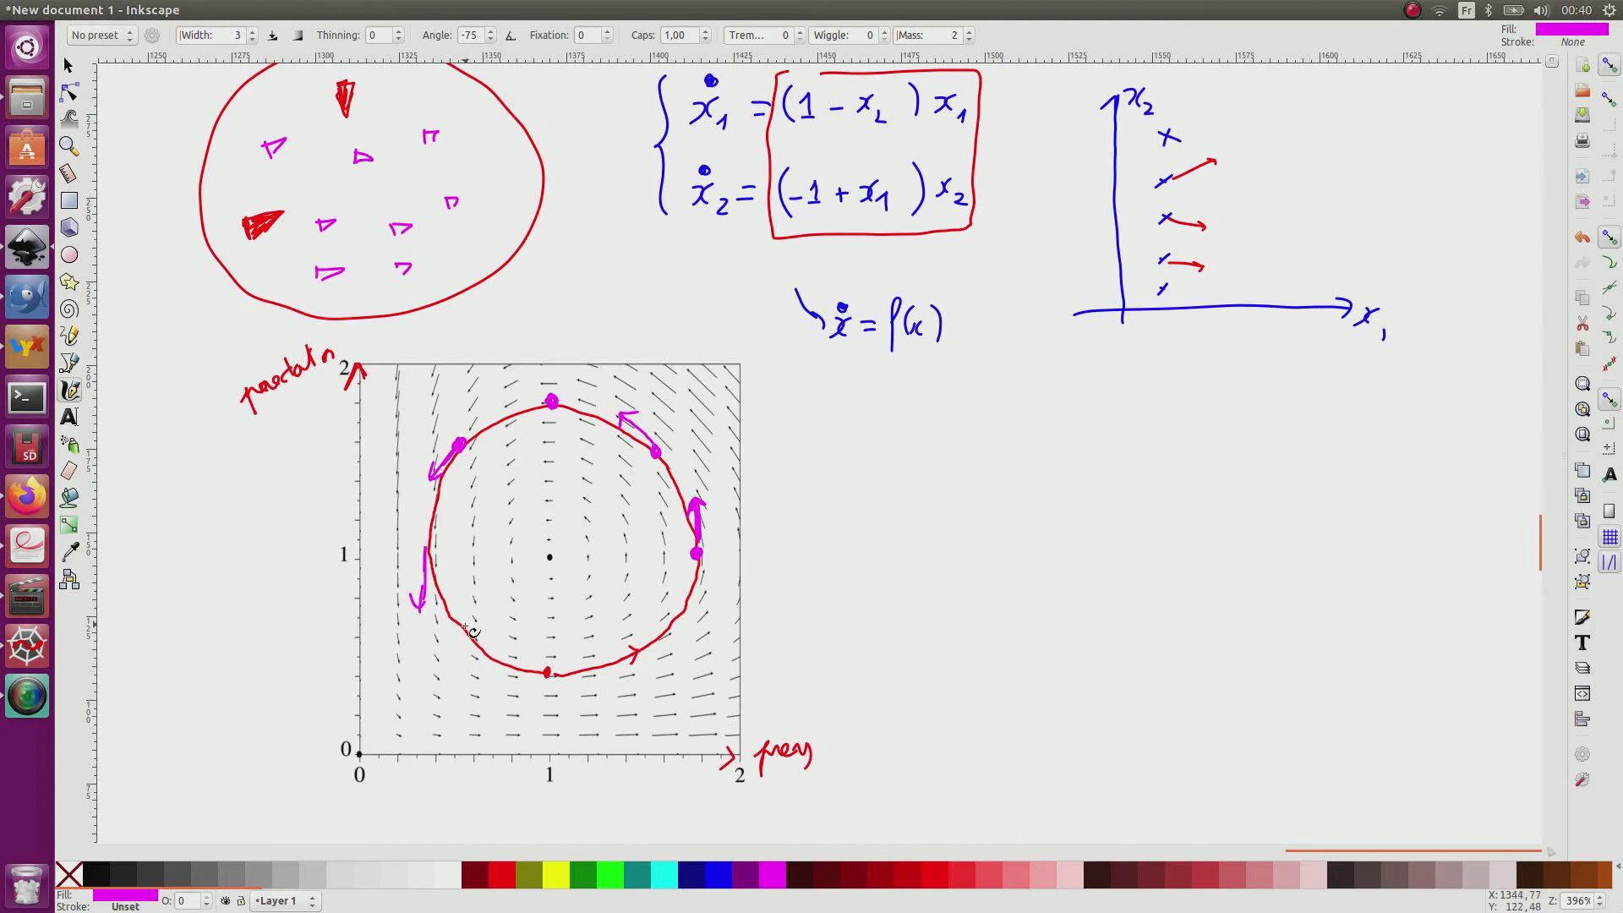
pyautogui.moveTo(470, 636); pyautogui.dragTo(469, 642)
pyautogui.moveTo(470, 644); pyautogui.dragTo(497, 677)
pyautogui.moveTo(406, 399)
pyautogui.mouseDown()
pyautogui.moveTo(376, 610)
pyautogui.moveTo(397, 713)
pyautogui.moveTo(455, 734)
pyautogui.moveTo(622, 727)
pyautogui.moveTo(690, 691)
pyautogui.moveTo(721, 628)
pyautogui.moveTo(730, 510)
pyautogui.moveTo(666, 411)
pyautogui.moveTo(487, 378)
pyautogui.moveTo(394, 465)
pyautogui.mouseUp()
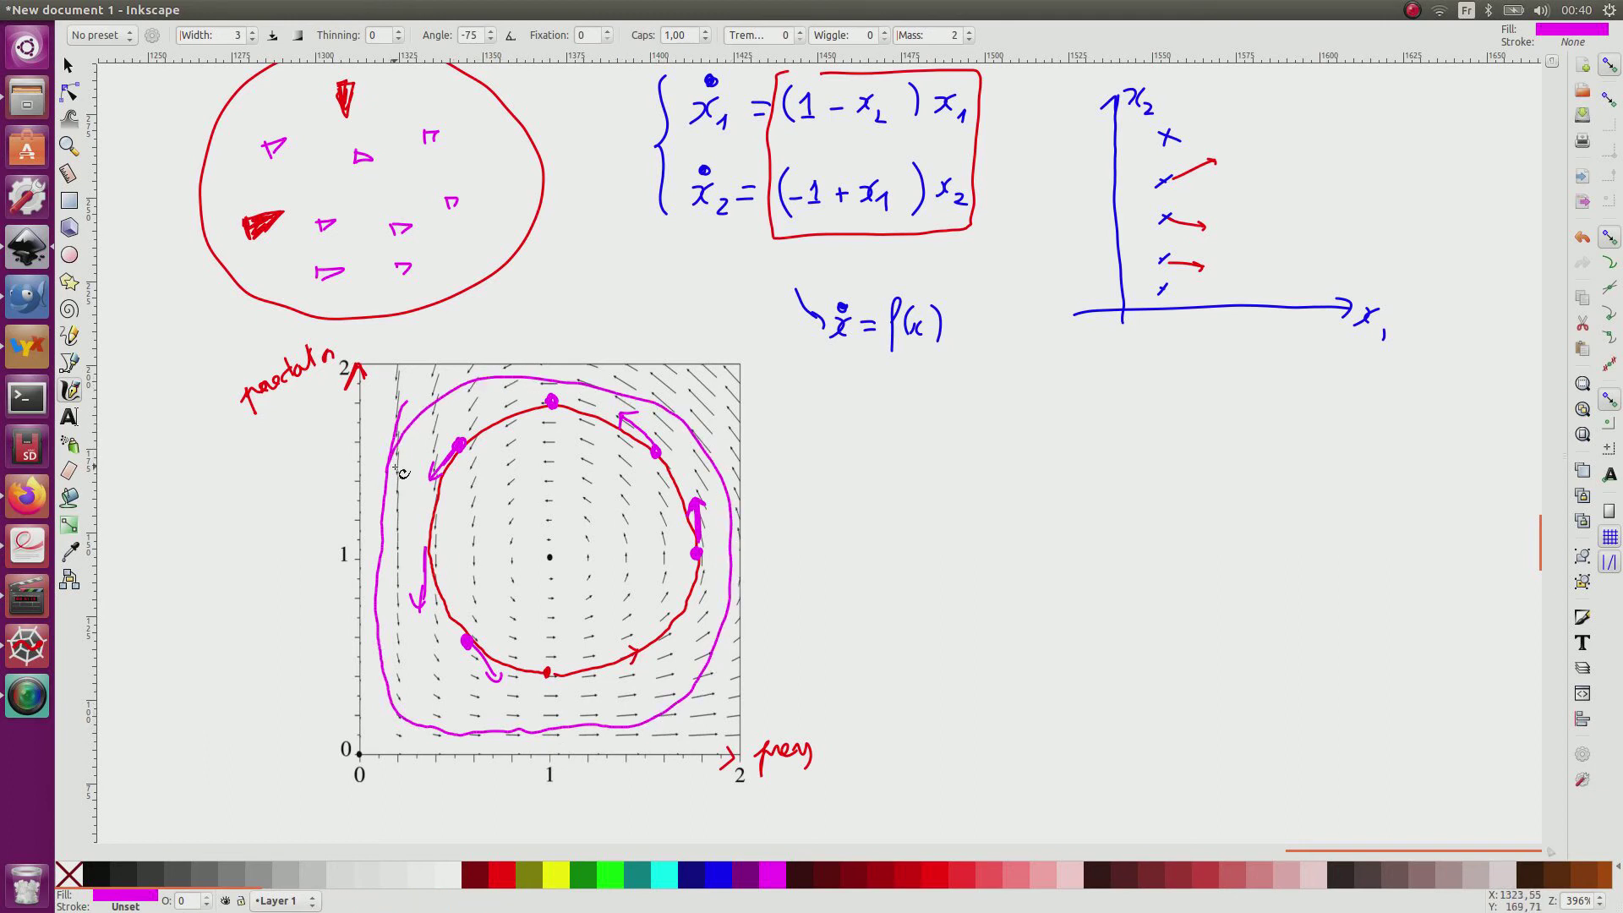
# - Draw olive orbits around the origin corner and centre point, then a blue cross on the centre
pyautogui.click(502, 877)
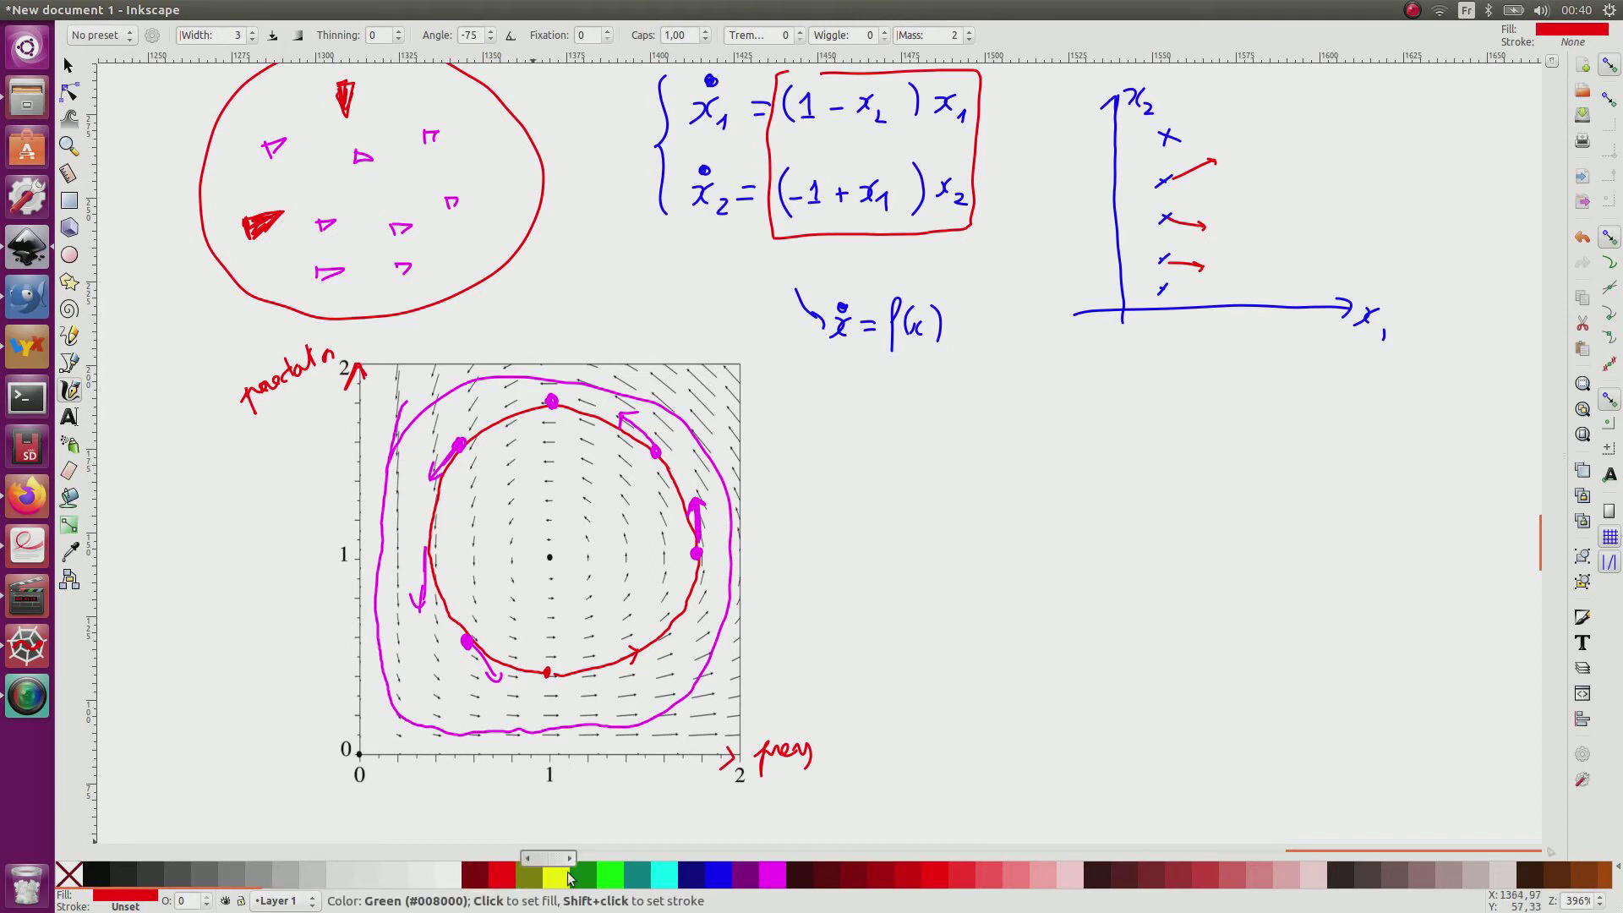
pyautogui.click(530, 875)
pyautogui.moveTo(403, 644)
pyautogui.mouseDown()
pyautogui.moveTo(360, 715)
pyautogui.moveTo(448, 745)
pyautogui.moveTo(414, 635)
pyautogui.mouseUp()
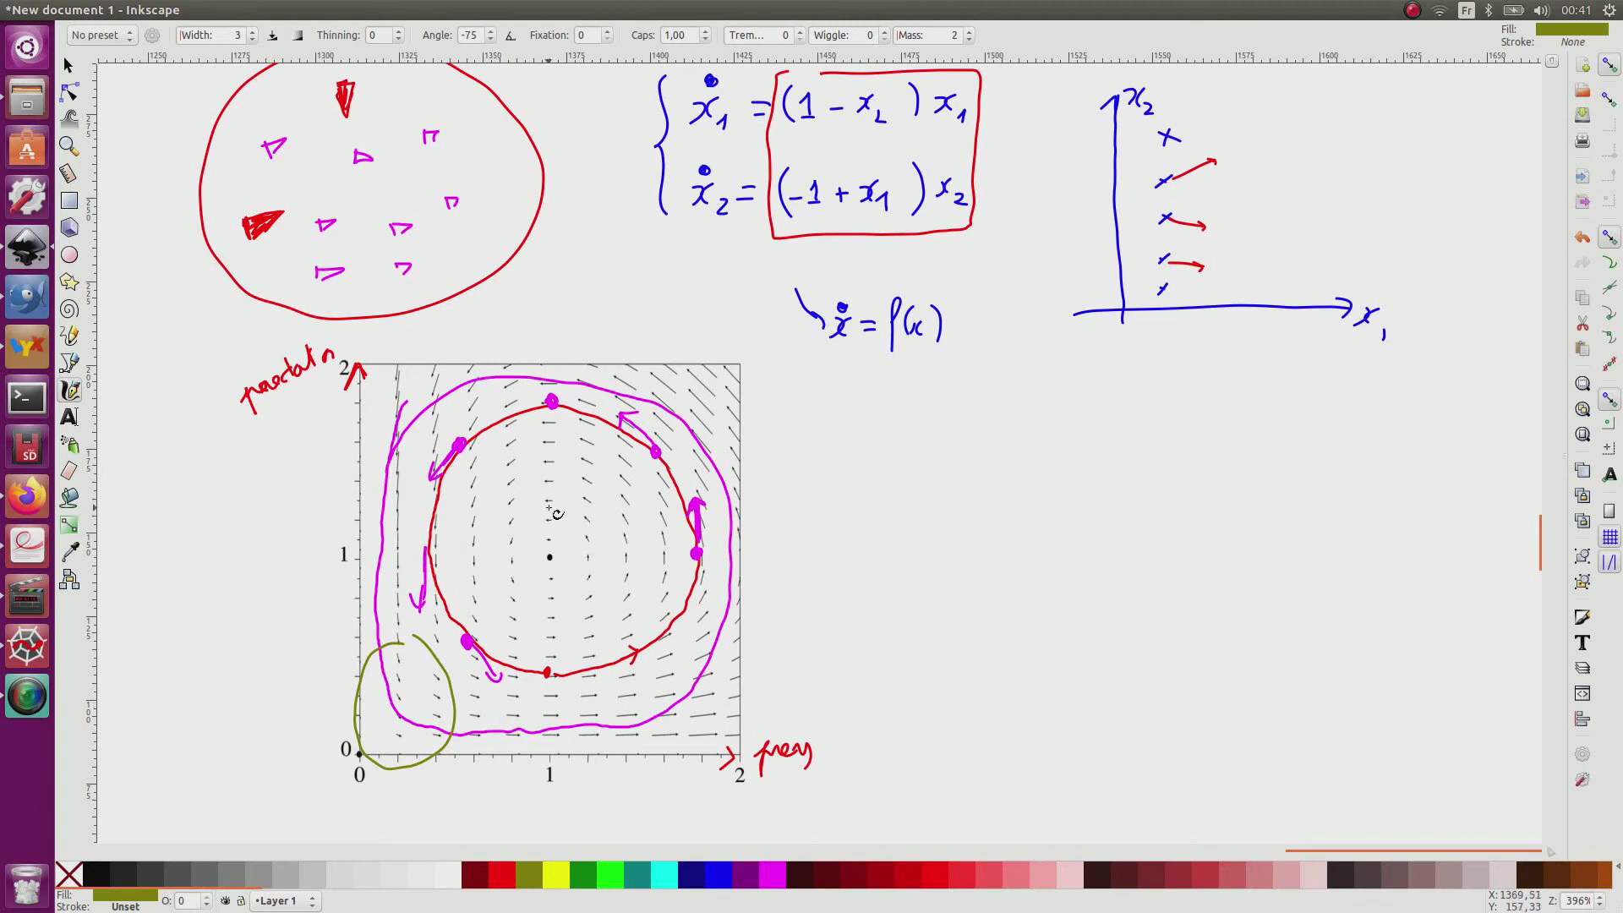
pyautogui.moveTo(548, 510)
pyautogui.mouseDown()
pyautogui.moveTo(506, 561)
pyautogui.moveTo(548, 600)
pyautogui.moveTo(601, 544)
pyautogui.moveTo(542, 504)
pyautogui.moveTo(547, 553)
pyautogui.mouseUp()
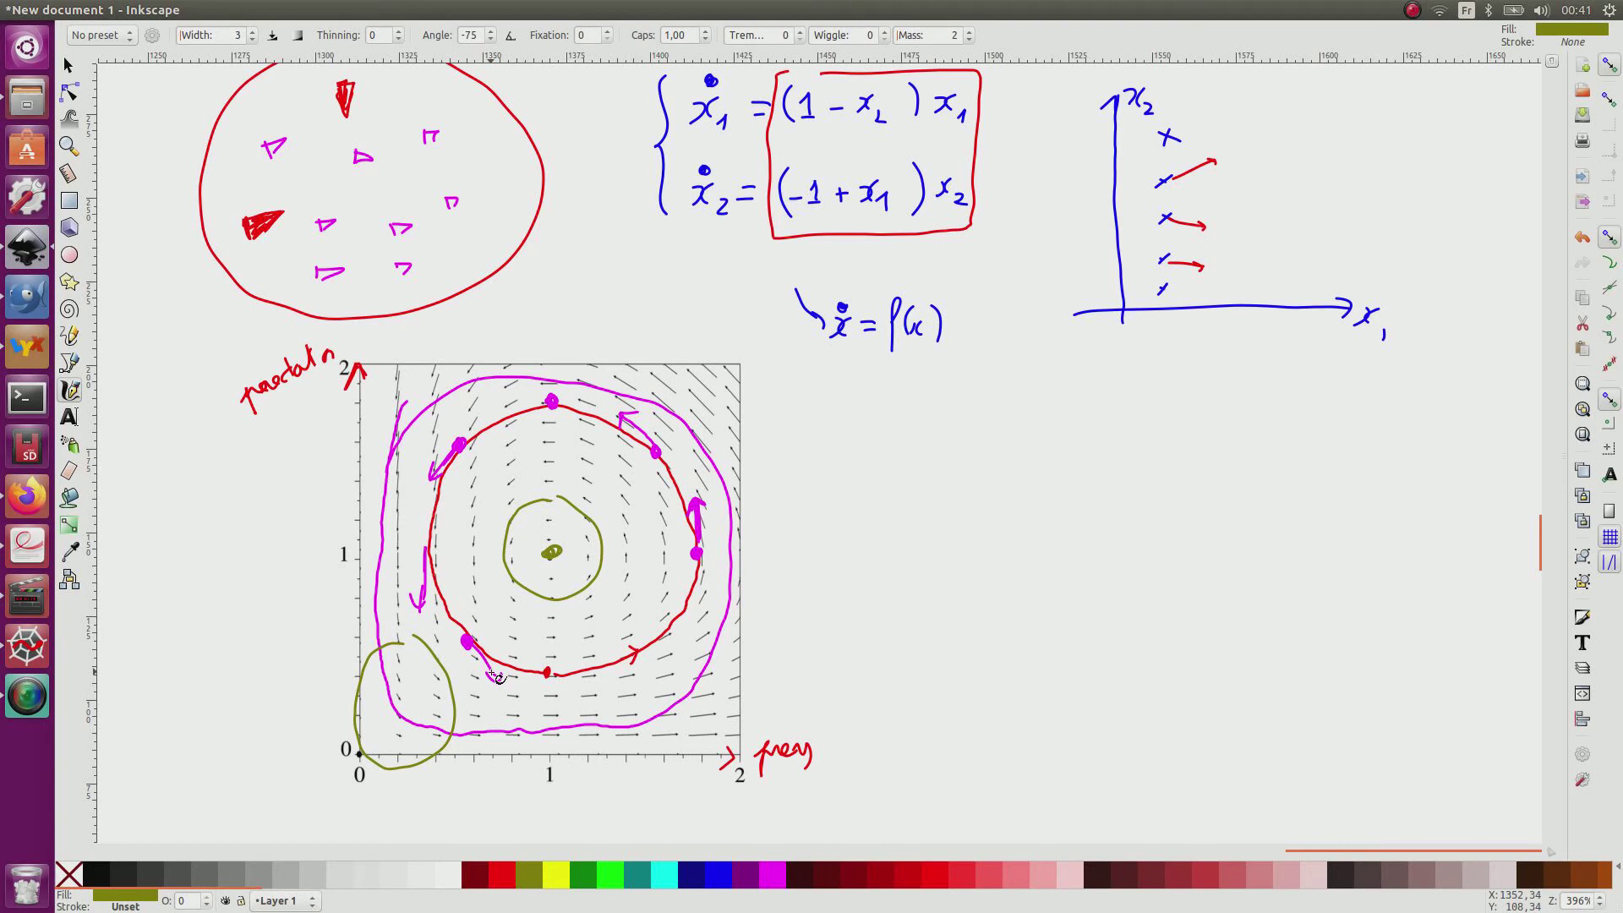
pyautogui.click(719, 872)
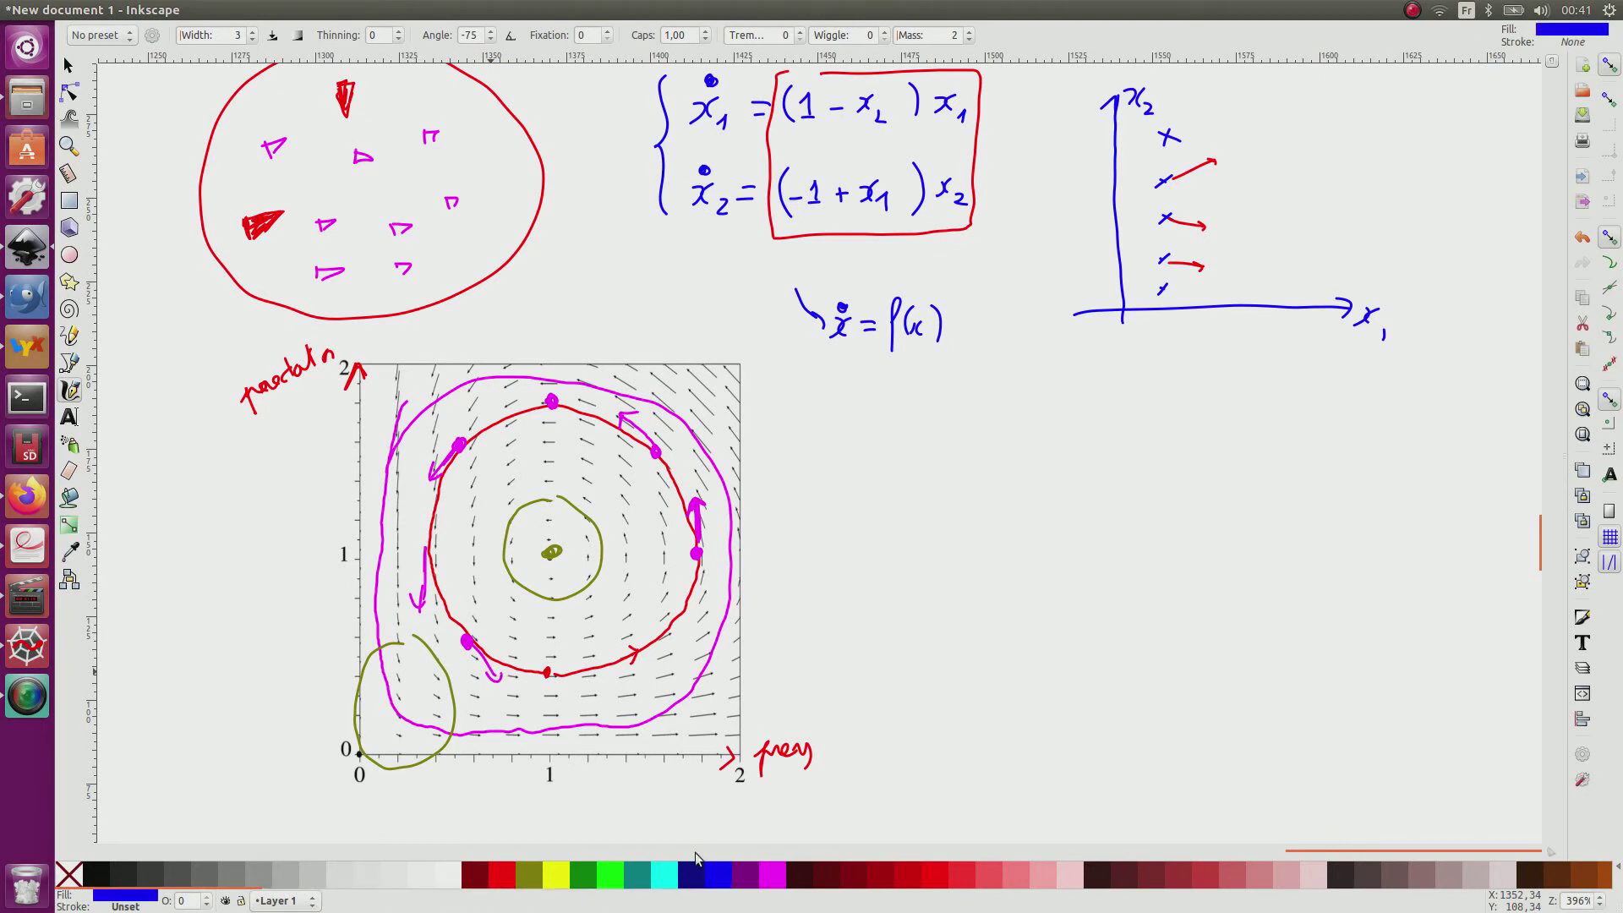
pyautogui.moveTo(542, 543)
pyautogui.mouseDown()
pyautogui.moveTo(559, 561)
pyautogui.moveTo(542, 562)
pyautogui.mouseUp()
# - Write 2) f(x) = 0 followed by an equivalence sign and a left brace
pyautogui.moveTo(918, 456)
pyautogui.mouseDown()
pyautogui.moveTo(936, 477)
pyautogui.moveTo(1007, 466)
pyautogui.moveTo(1020, 492)
pyautogui.moveTo(1059, 457)
pyautogui.moveTo(1091, 466)
pyautogui.mouseUp()
pyautogui.moveTo(1114, 436)
pyautogui.mouseDown()
pyautogui.moveTo(1123, 464)
pyautogui.moveTo(1107, 436)
pyautogui.mouseUp()
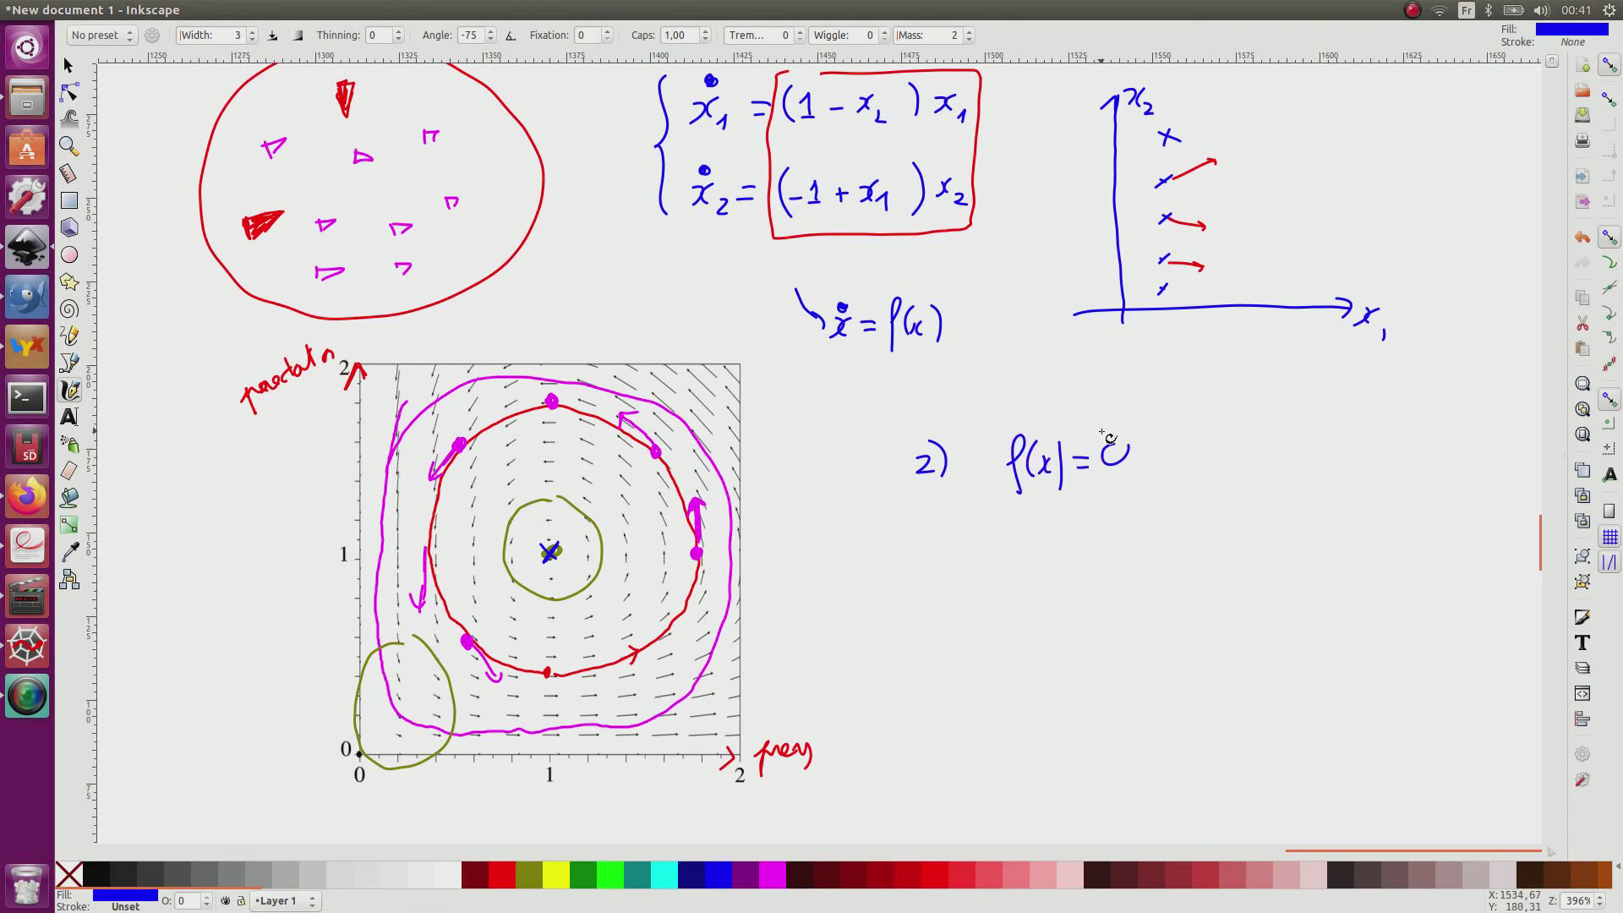
pyautogui.moveTo(940, 536); pyautogui.dragTo(963, 535)
pyautogui.moveTo(940, 548)
pyautogui.mouseDown()
pyautogui.moveTo(965, 546)
pyautogui.moveTo(934, 551)
pyautogui.mouseUp()
pyautogui.moveTo(963, 531)
pyautogui.mouseDown()
pyautogui.moveTo(969, 551)
pyautogui.moveTo(1007, 562)
pyautogui.moveTo(1014, 644)
pyautogui.mouseUp()
# - Write the first equation of the system, (1 − x2) x1 = 0
pyautogui.moveTo(1043, 521); pyautogui.dragTo(1032, 553)
pyautogui.moveTo(1048, 527); pyautogui.dragTo(1051, 550)
pyautogui.moveTo(1064, 548)
pyautogui.mouseDown()
pyautogui.moveTo(1109, 527)
pyautogui.moveTo(1121, 554)
pyautogui.moveTo(1177, 549)
pyautogui.mouseUp()
pyautogui.moveTo(1174, 531)
pyautogui.mouseDown()
pyautogui.moveTo(1160, 554)
pyautogui.moveTo(1184, 560)
pyautogui.moveTo(1243, 531)
pyautogui.mouseUp()
pyautogui.moveTo(1223, 545); pyautogui.dragTo(1268, 529)
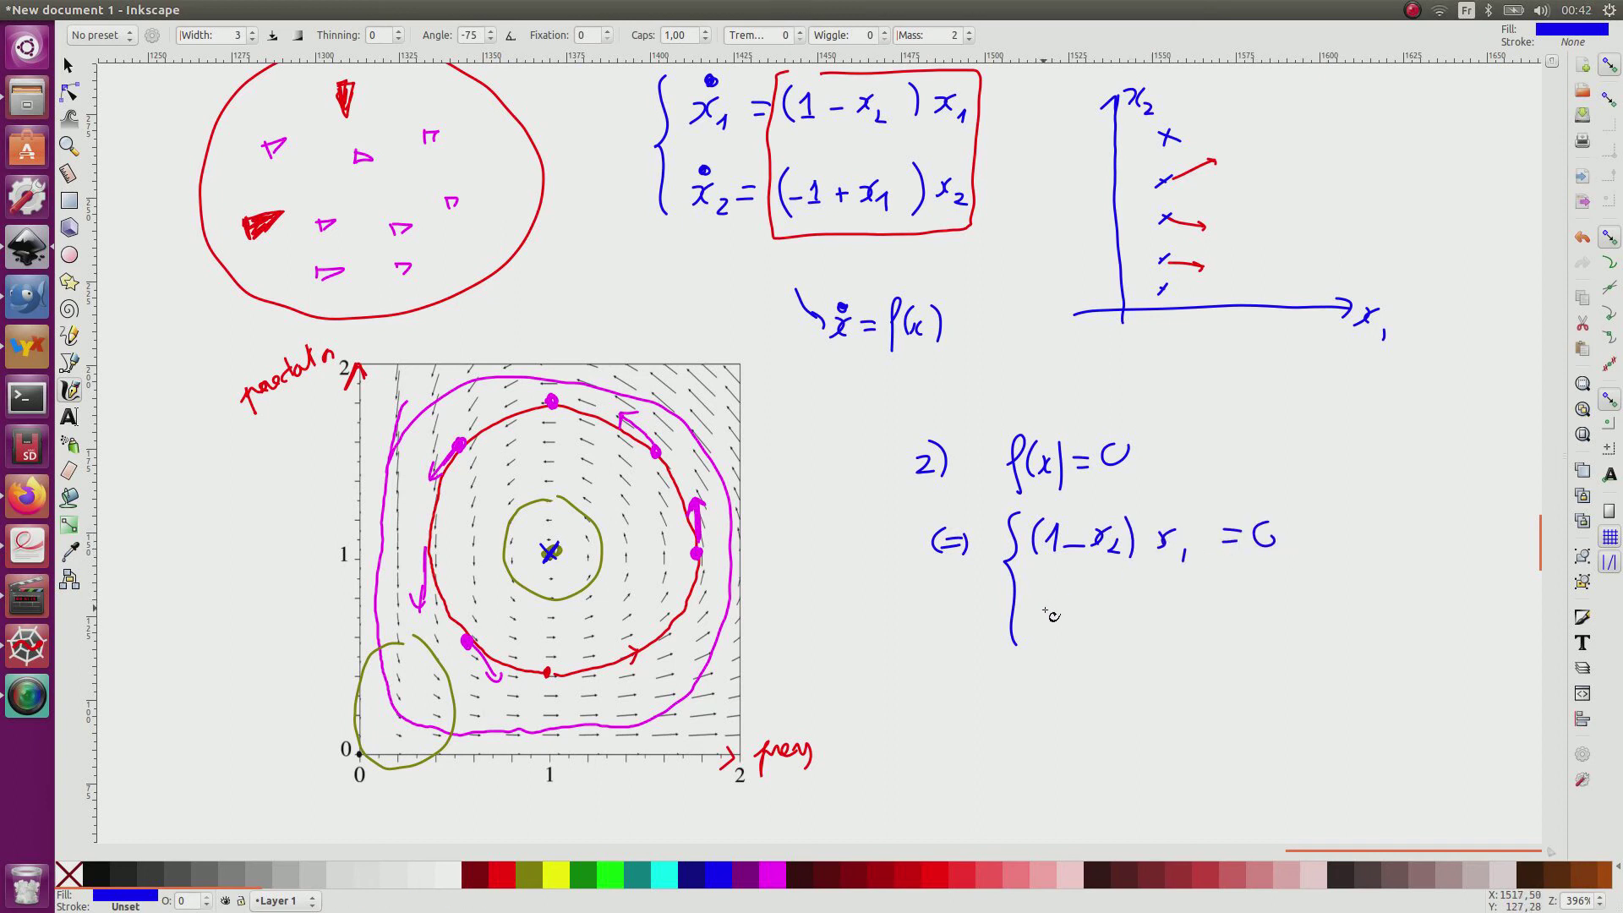
# - Write the second equation of the system, (−1 + x1) x2 = 0
pyautogui.moveTo(1033, 593)
pyautogui.mouseDown()
pyautogui.moveTo(1026, 639)
pyautogui.moveTo(1096, 630)
pyautogui.mouseUp()
pyautogui.moveTo(1082, 624); pyautogui.dragTo(1101, 623)
pyautogui.moveTo(1103, 610)
pyautogui.mouseDown()
pyautogui.moveTo(1117, 630)
pyautogui.moveTo(1104, 632)
pyautogui.mouseUp()
pyautogui.moveTo(1125, 616); pyautogui.dragTo(1170, 630)
pyautogui.moveTo(1187, 622); pyautogui.dragTo(1239, 602)
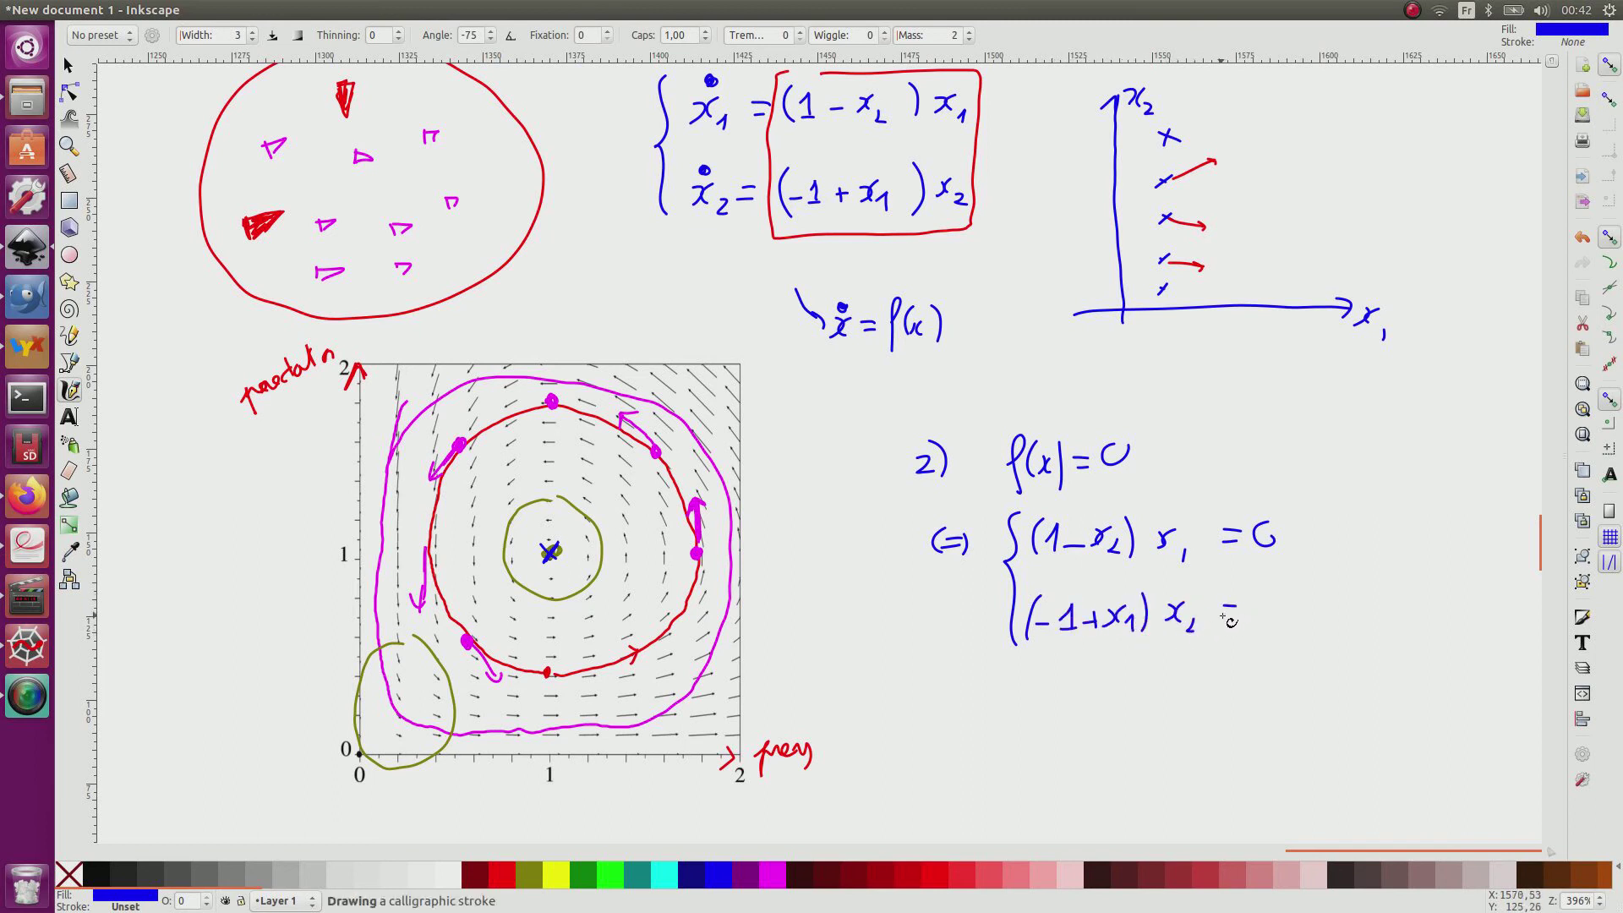